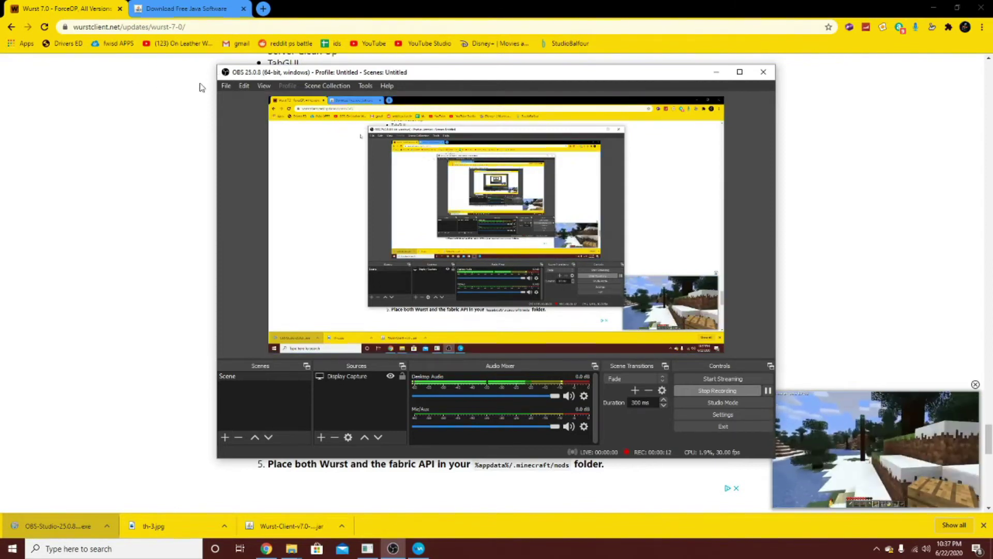
From the Java search results, download the Java 8 Update 251 Windows installer from java.com
left_click(119, 107)
left_click(216, 5)
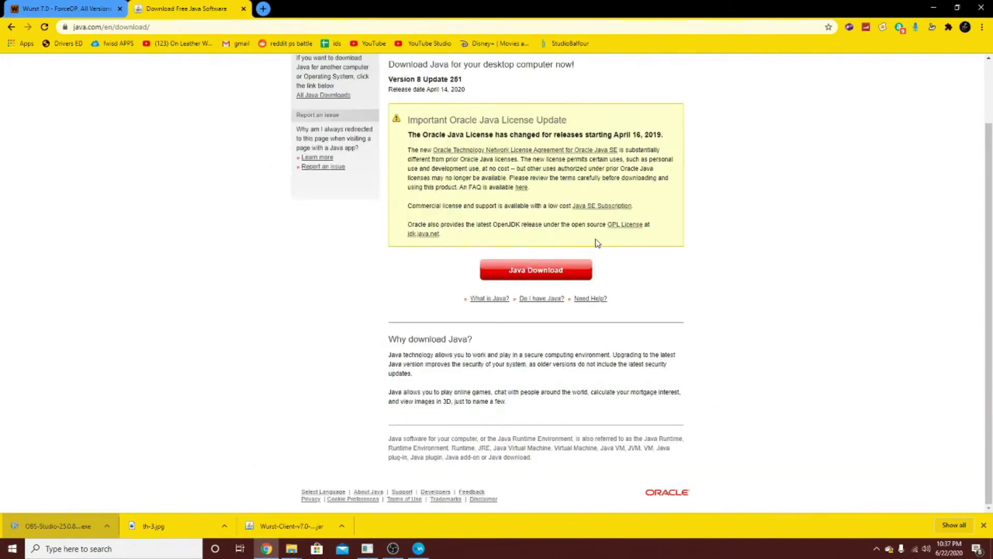
scroll(597, 243, "up", 2)
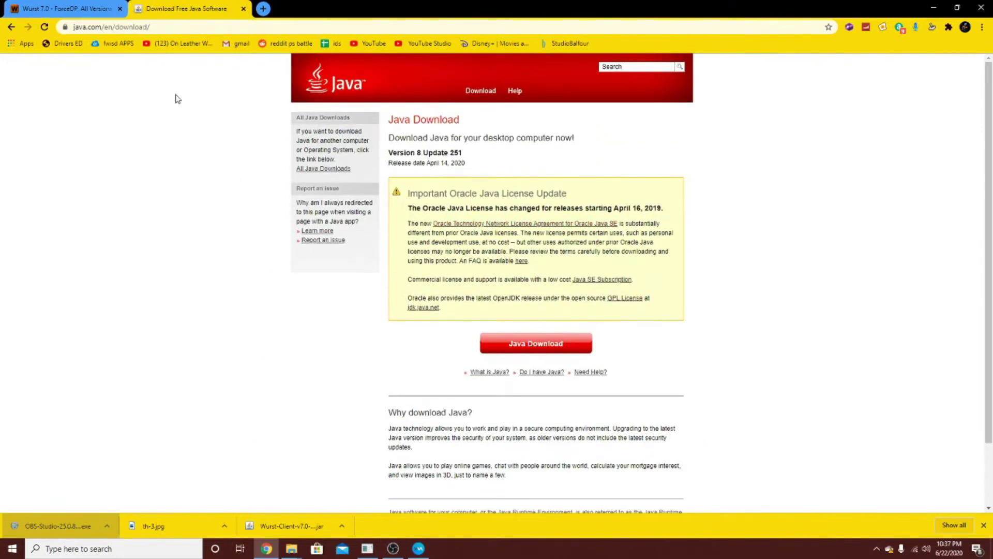
left_click(11, 27)
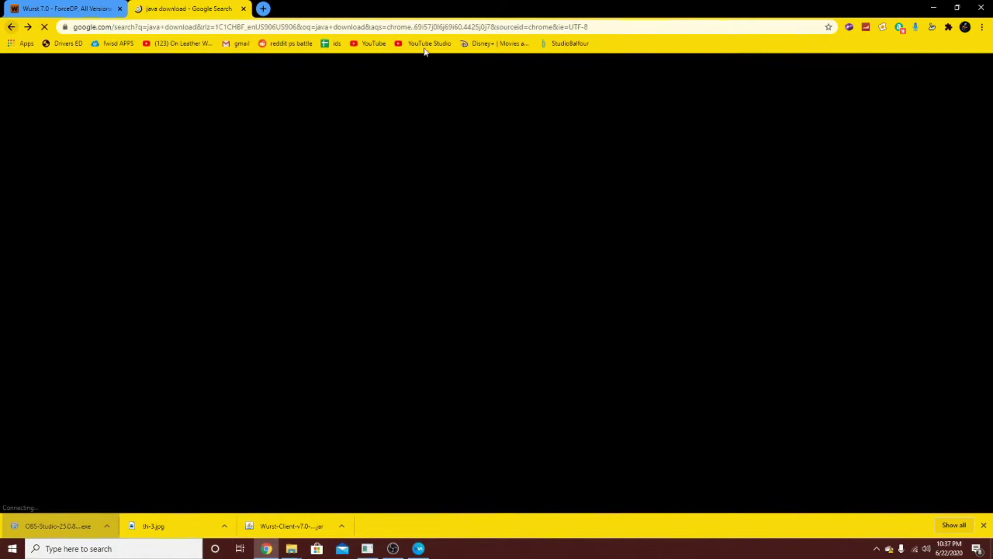
scroll(132, 139, "up", 3)
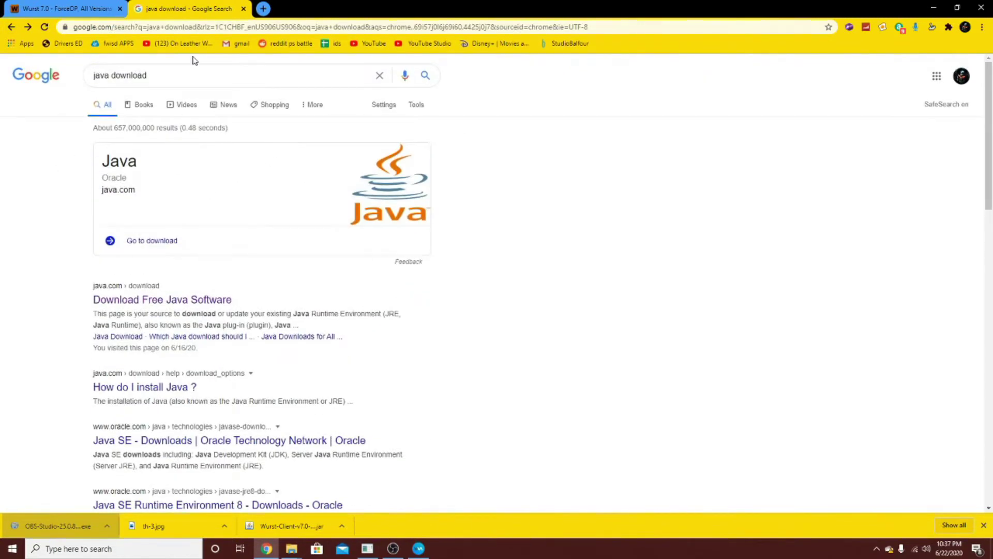
left_click(111, 302)
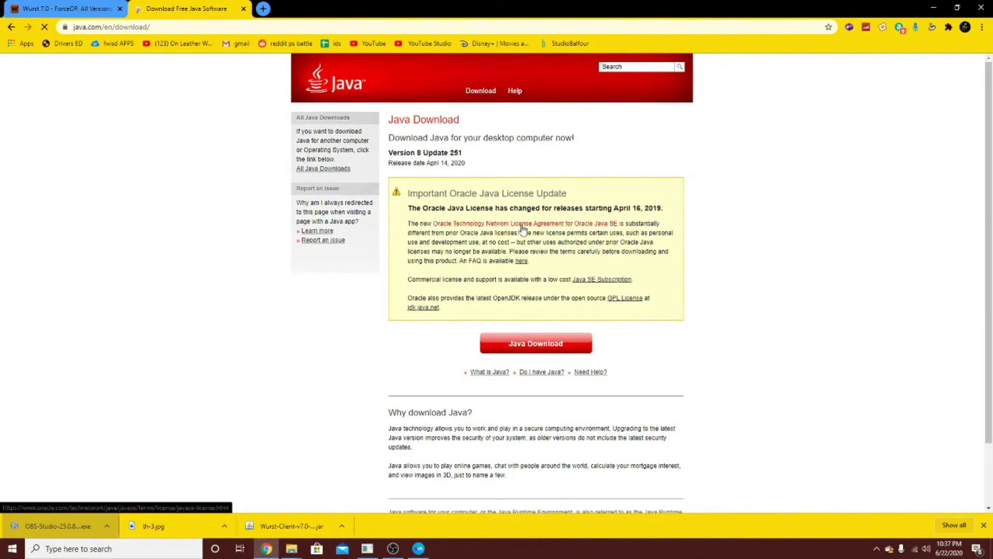
left_click(535, 342)
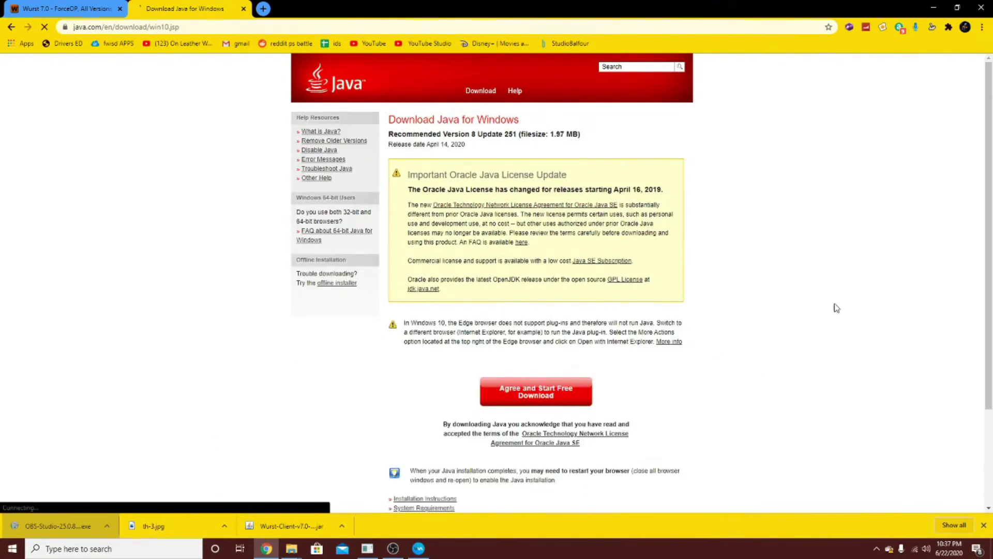
left_click(582, 393)
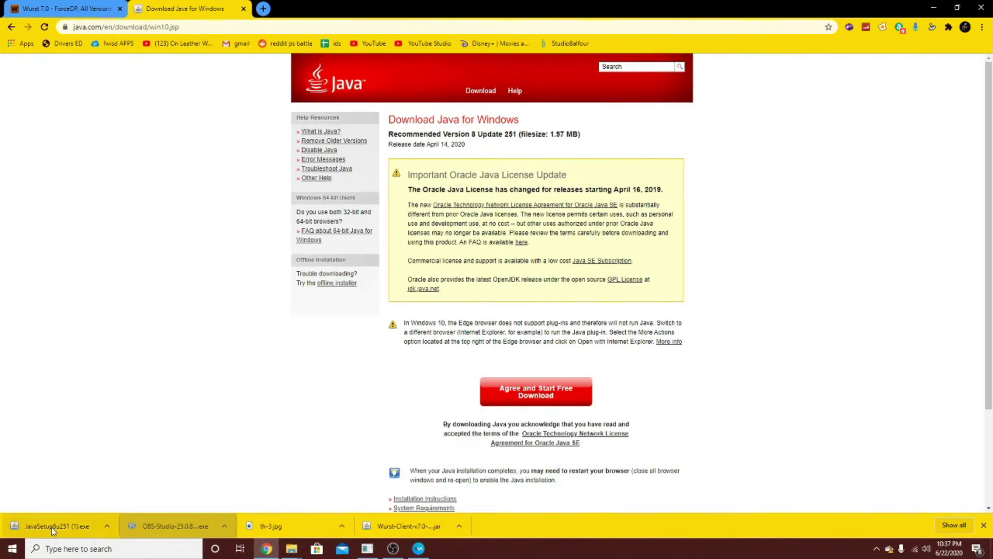
Run JavaSetup8u251 (1).exe, start the installation, and bring its progress window back up
left_click(66, 525)
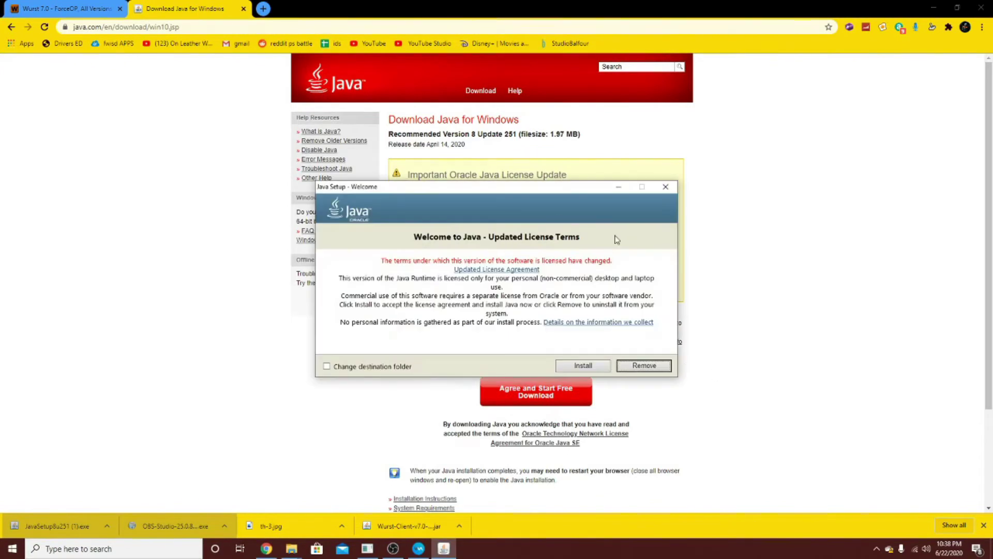
left_click(583, 365)
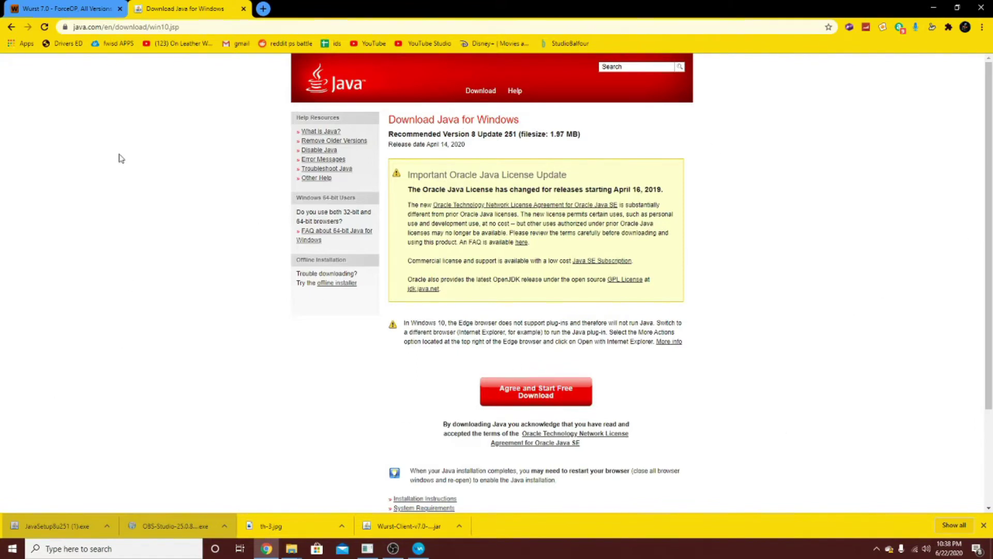
left_click_drag(693, 348, 949, 274)
left_click(831, 225)
left_click_drag(275, 106, 838, 235)
left_click(838, 237)
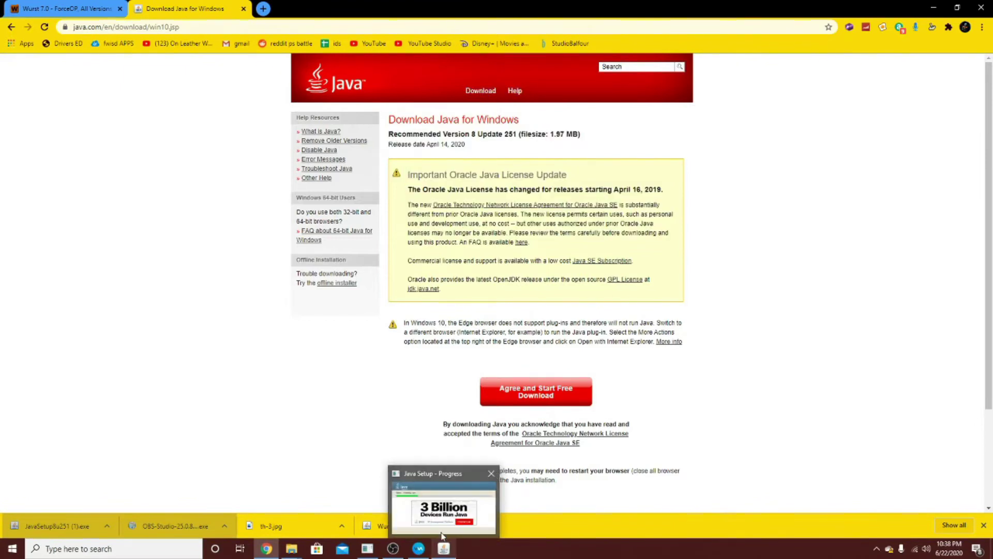
left_click(445, 551)
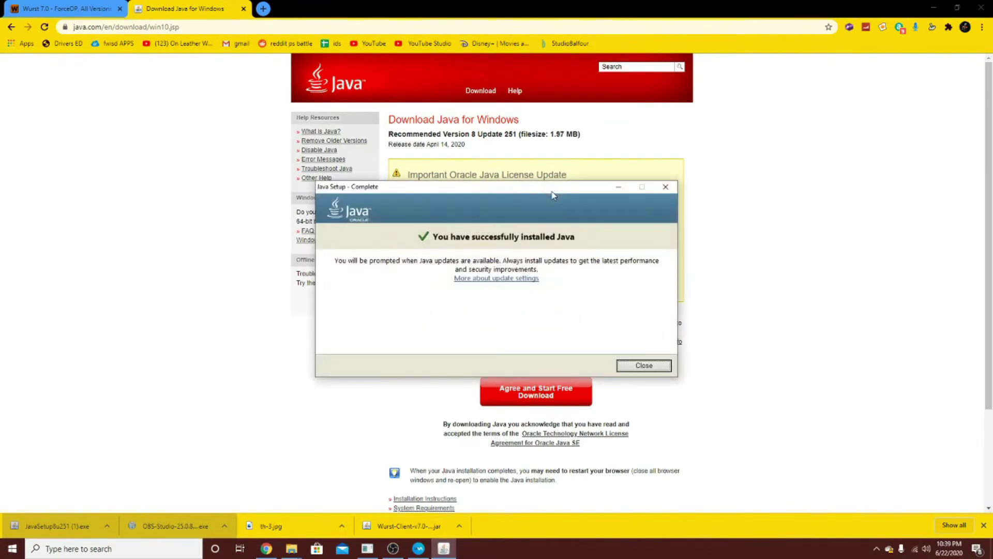
Close the finished Java Setup and return to the top of the Wurst 7.0 post
left_click(646, 366)
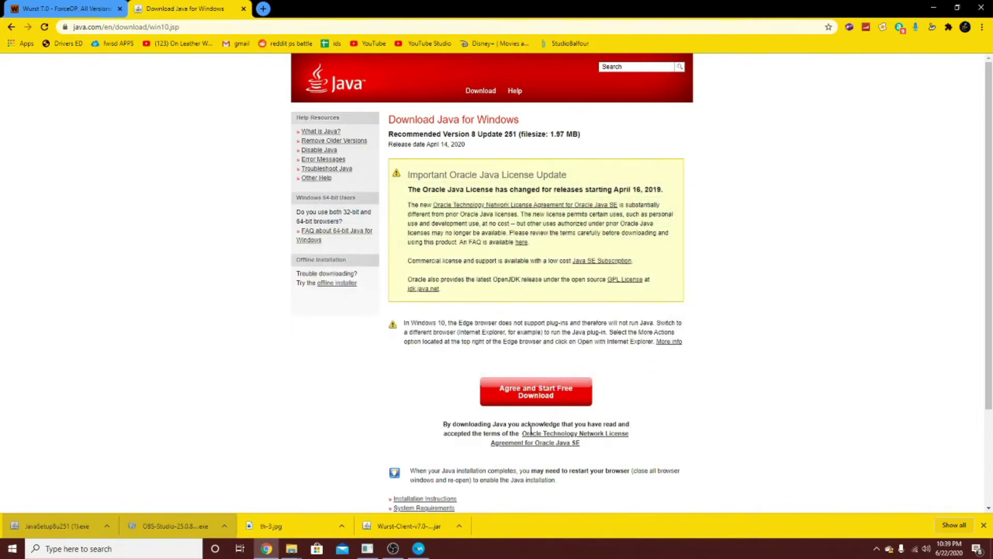
left_click(65, 8)
scroll(365, 192, "up", 20)
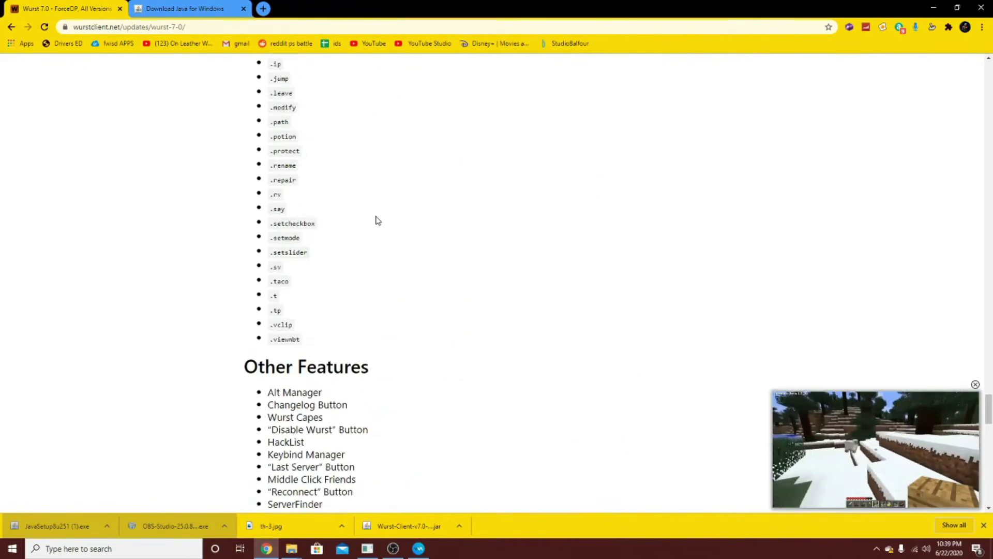
scroll(290, 146, "up", 15)
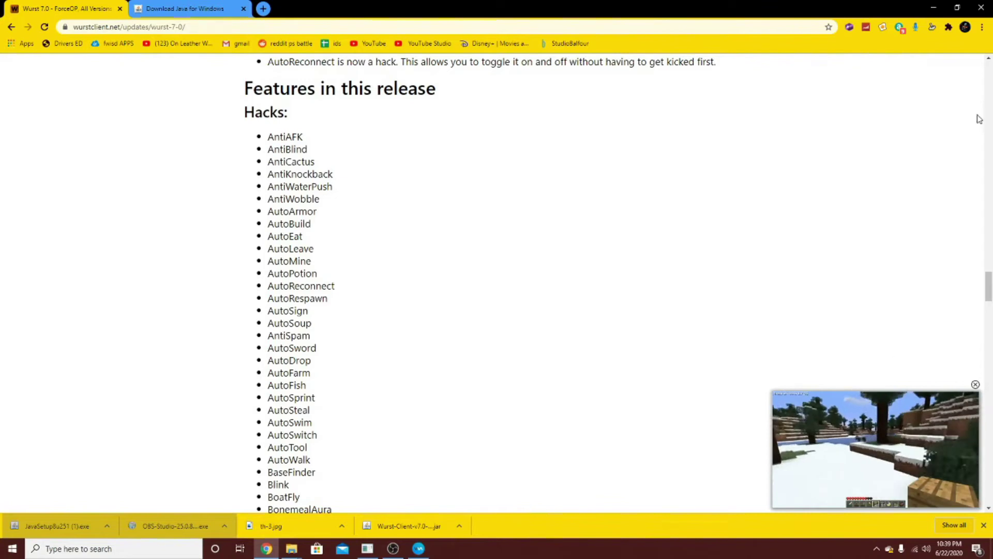
scroll(991, 218, "up", 2)
key("Home")
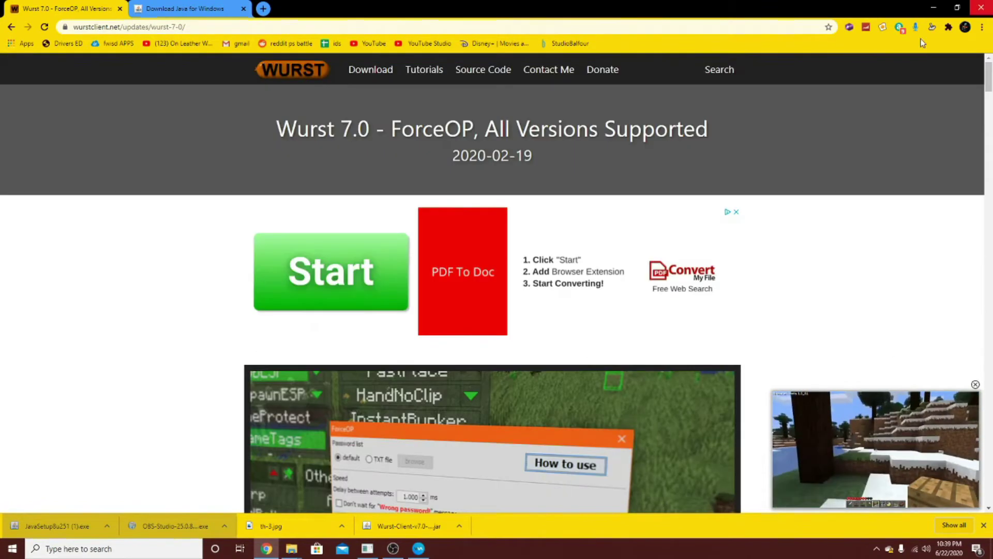
Go from the Wurst home page to its downloads page listing the Minecraft 1.15.2 builds
left_click(261, 71)
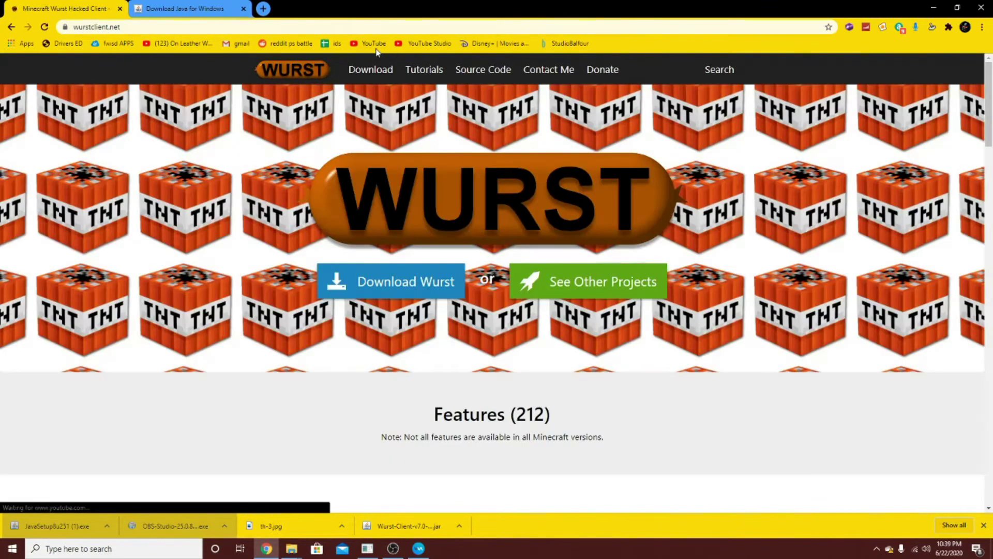
left_click(383, 288)
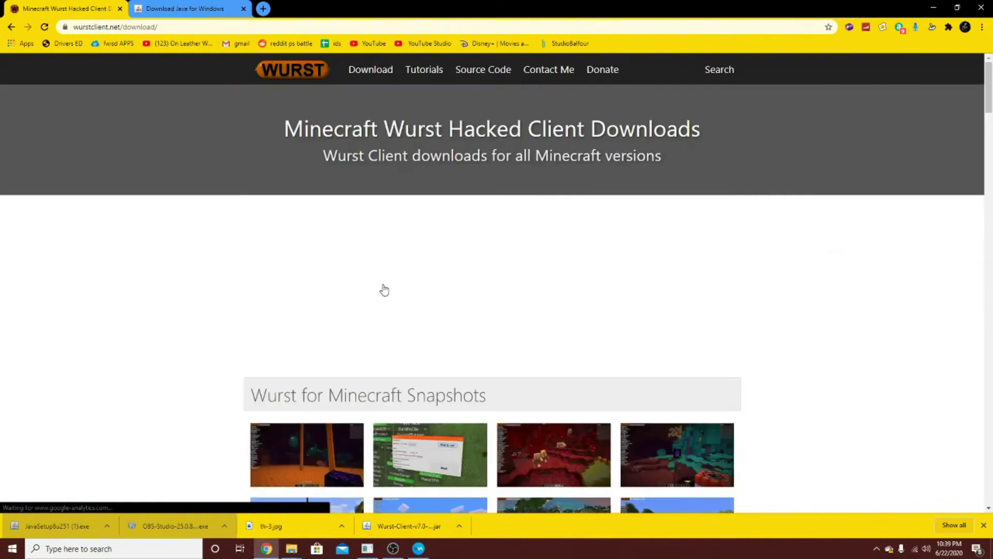
scroll(393, 310, "down", 6)
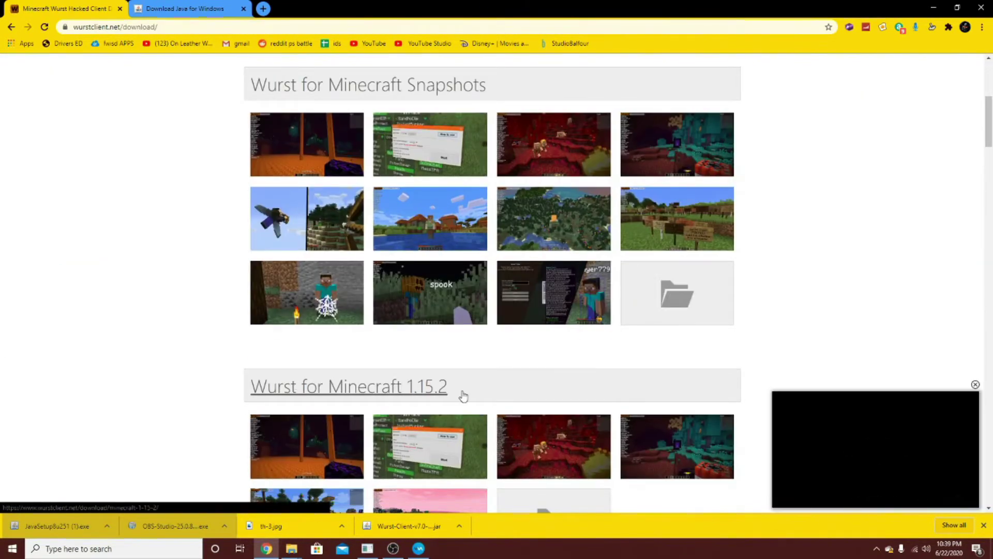
scroll(454, 383, "down", 2)
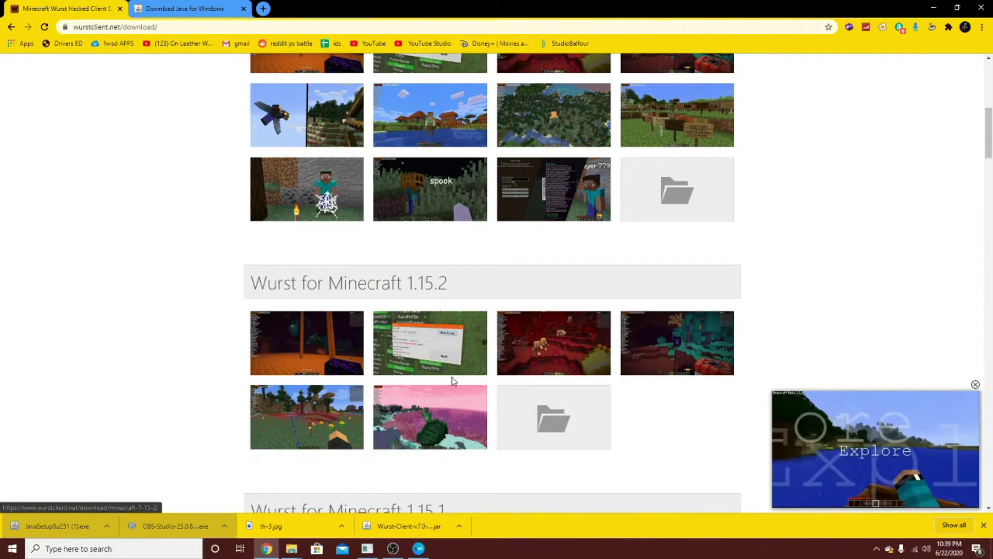
Open the Wurst 7.0 - ForceOP release page from the Minecraft 1.15.2 downloads
left_click(364, 297)
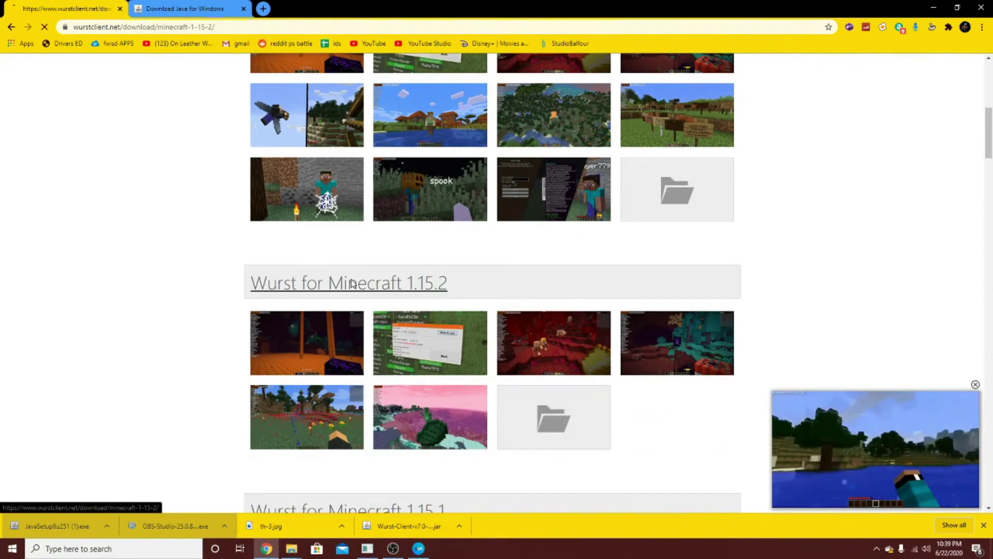
scroll(446, 325, "down", 1)
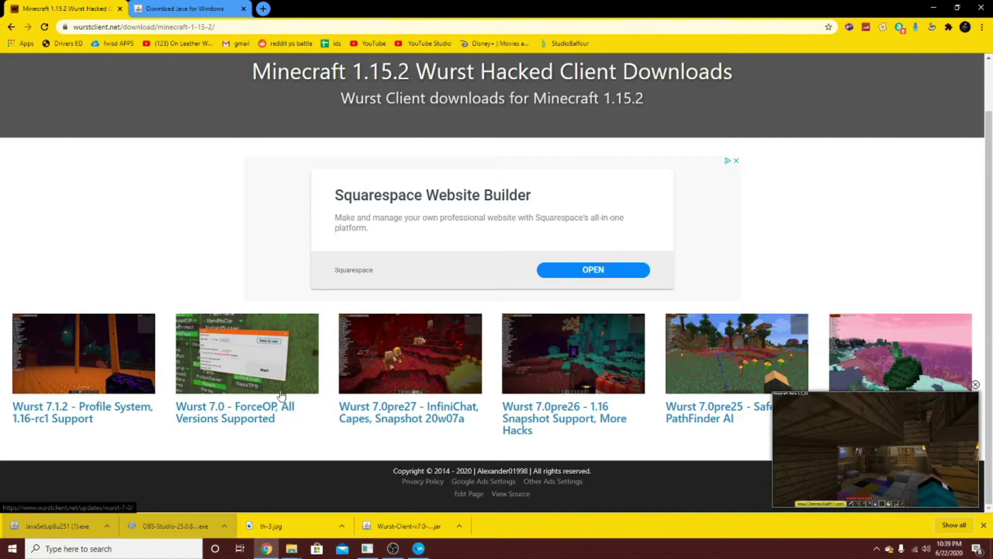
left_click(258, 364)
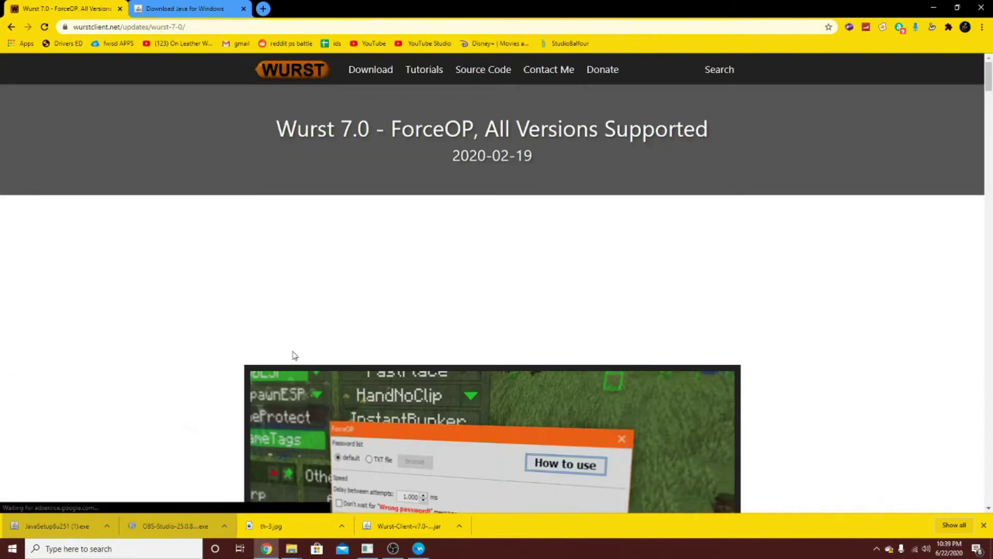
In the Installation section, follow the Fabric installer link to its download page
scroll(449, 290, "down", 5)
scroll(449, 289, "down", 3)
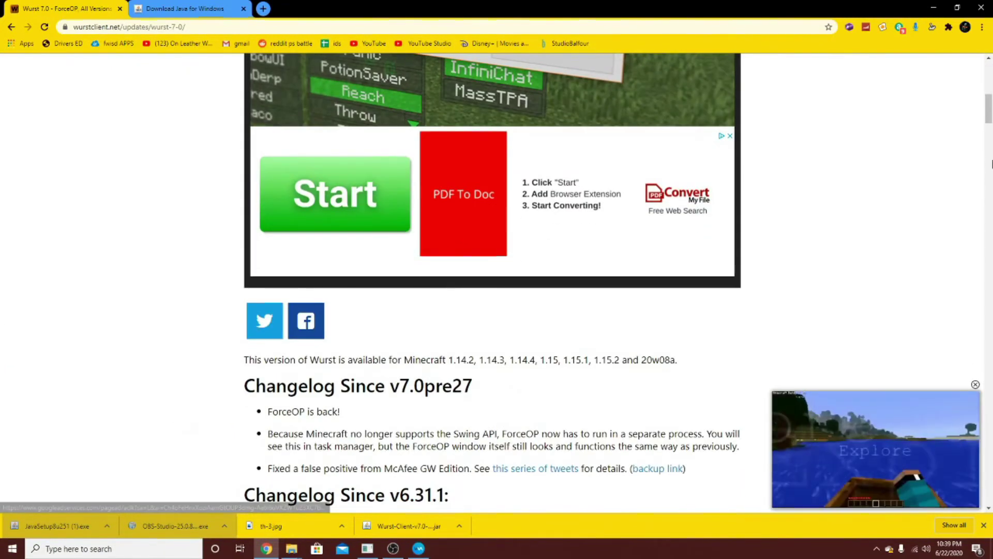
left_click_drag(989, 106, 949, 435)
scroll(568, 279, "down", 4)
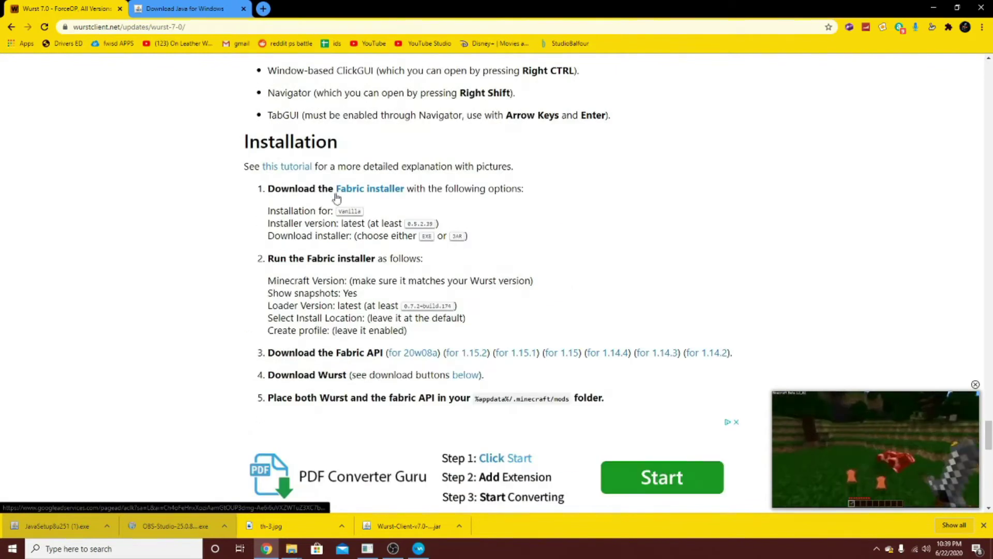
left_click(366, 189)
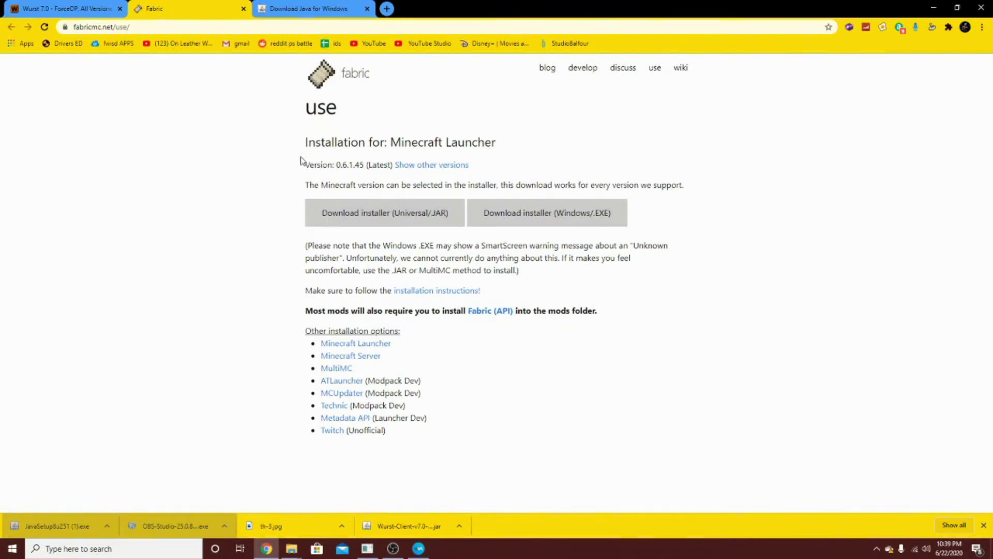
Download the Universal/JAR Fabric installer from fabricmc.net/use
left_click(342, 213)
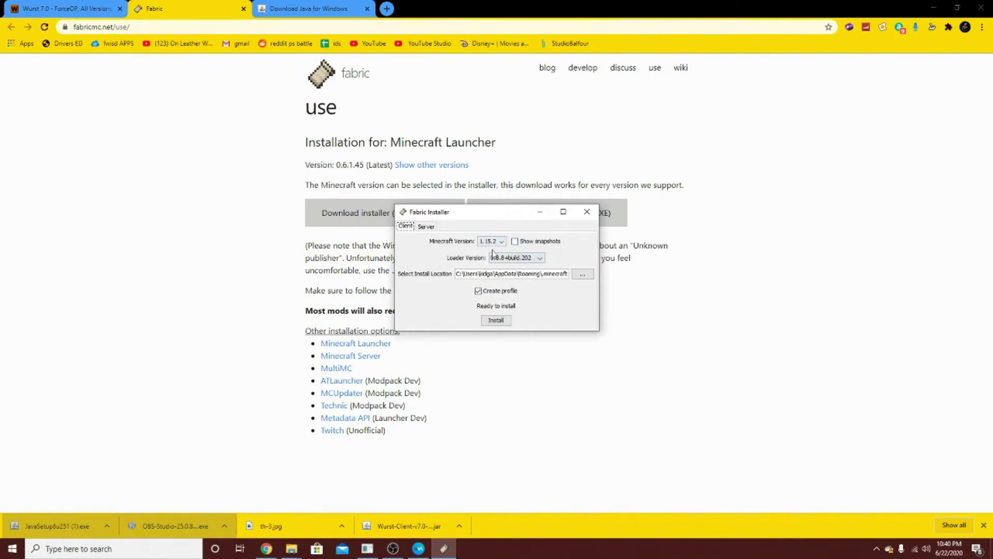
Install Fabric Loader 0.8.8+build.202 for Minecraft 1.15.2 with a profile and confirm success
left_click(85, 6)
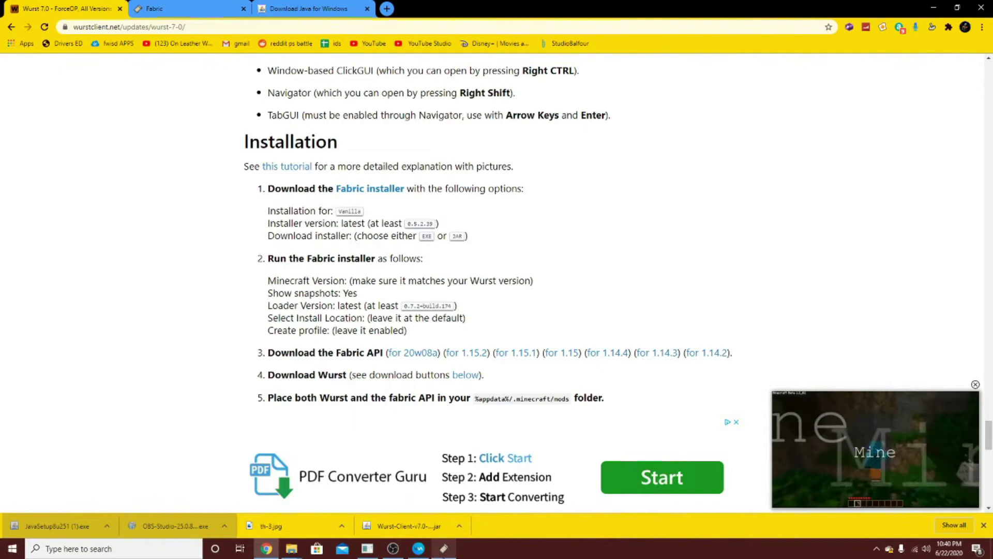
left_click(444, 548)
left_click_drag(494, 218, 629, 146)
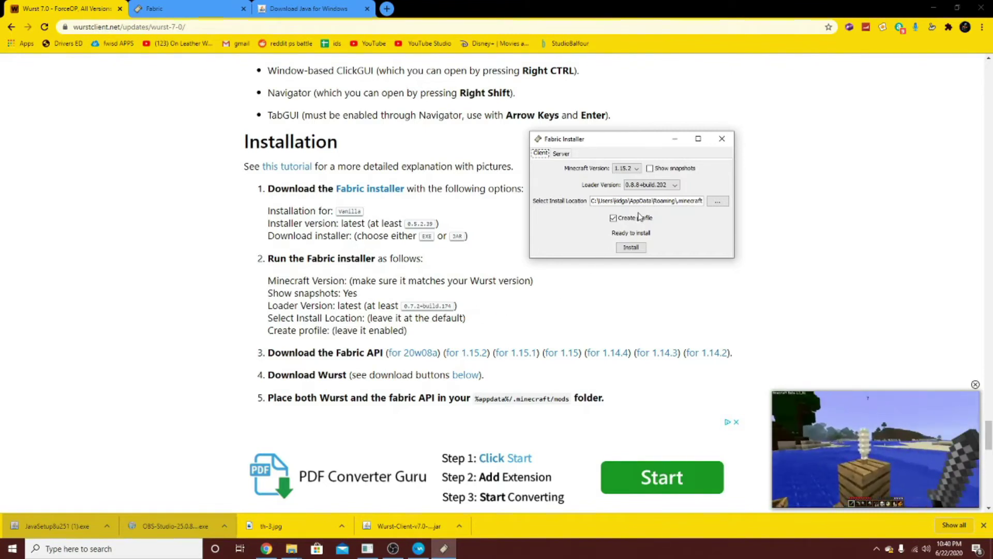
left_click(667, 186)
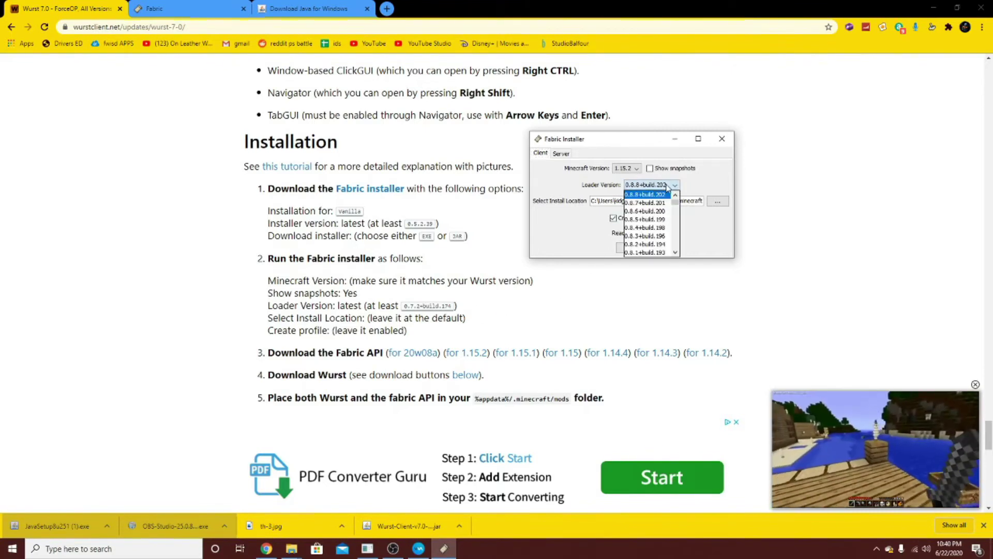
left_click(656, 195)
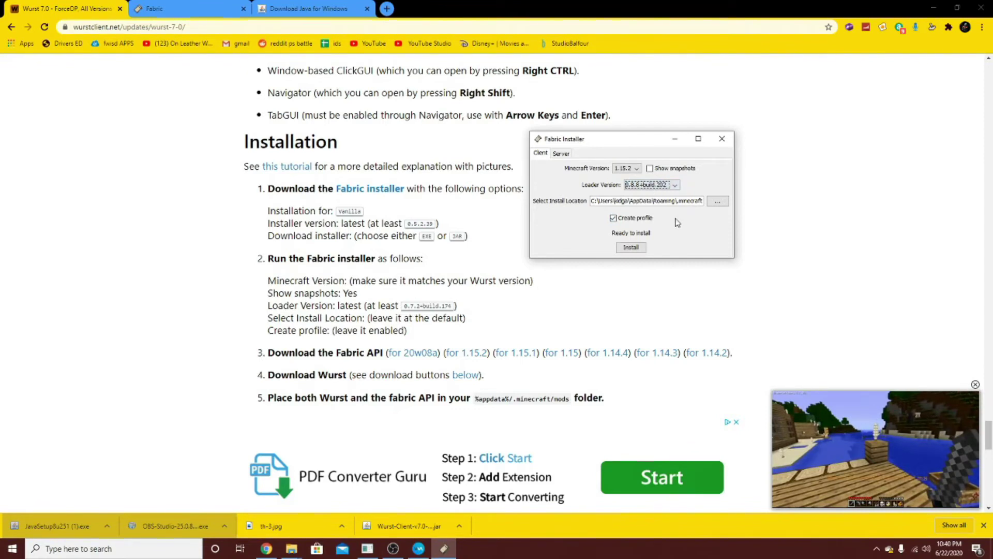
left_click(631, 247)
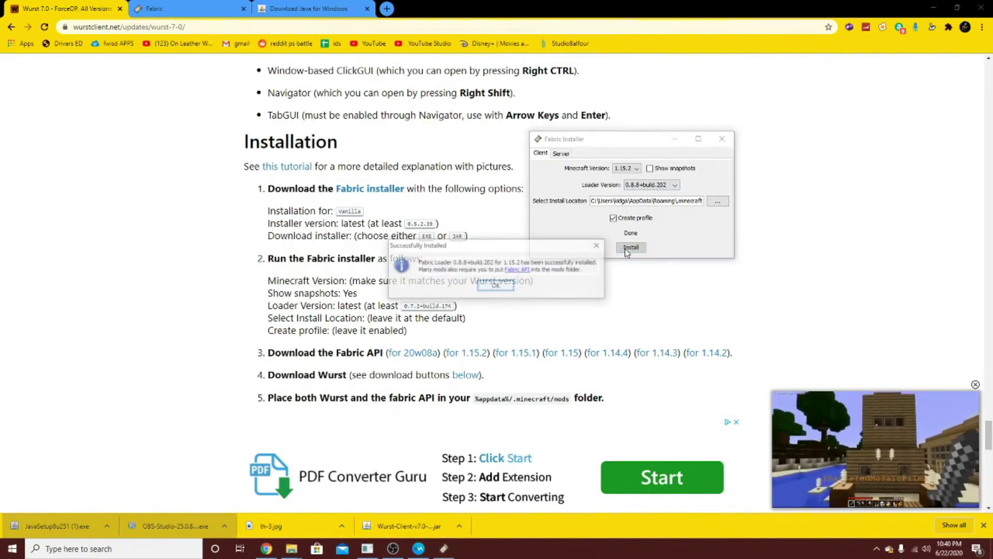
left_click(495, 286)
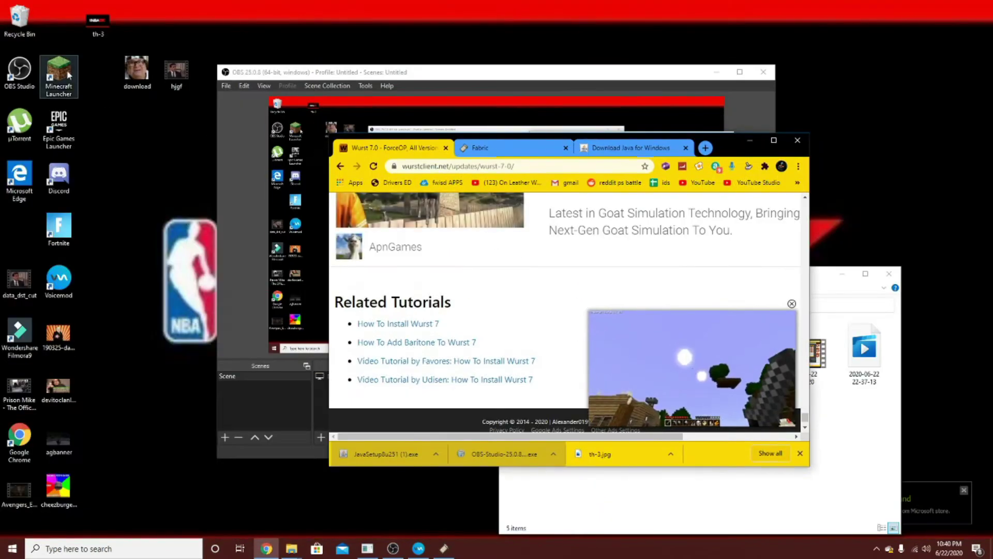
Open Minecraft Launcher and play with the fabric-loader-1.15.2 installation selected
double_click(68, 75)
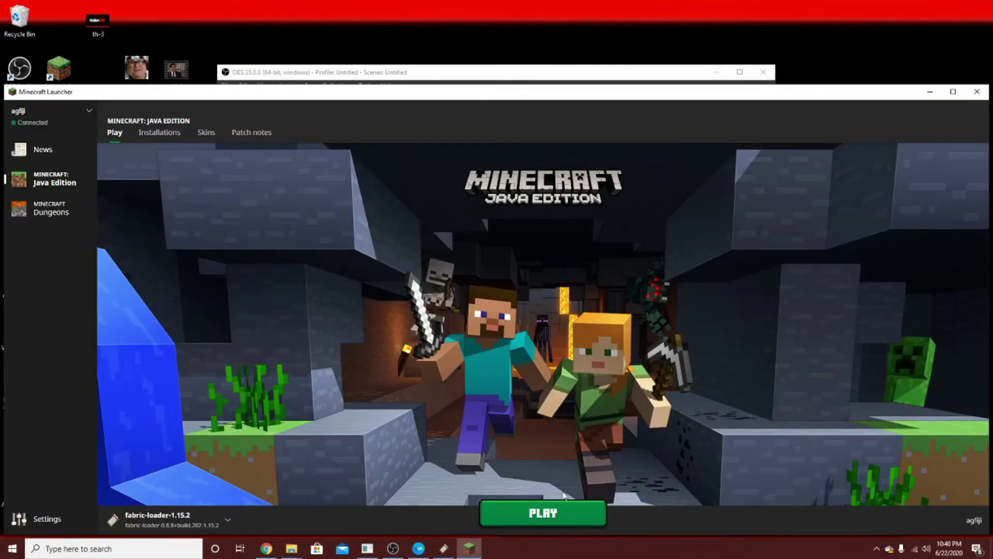
left_click(184, 517)
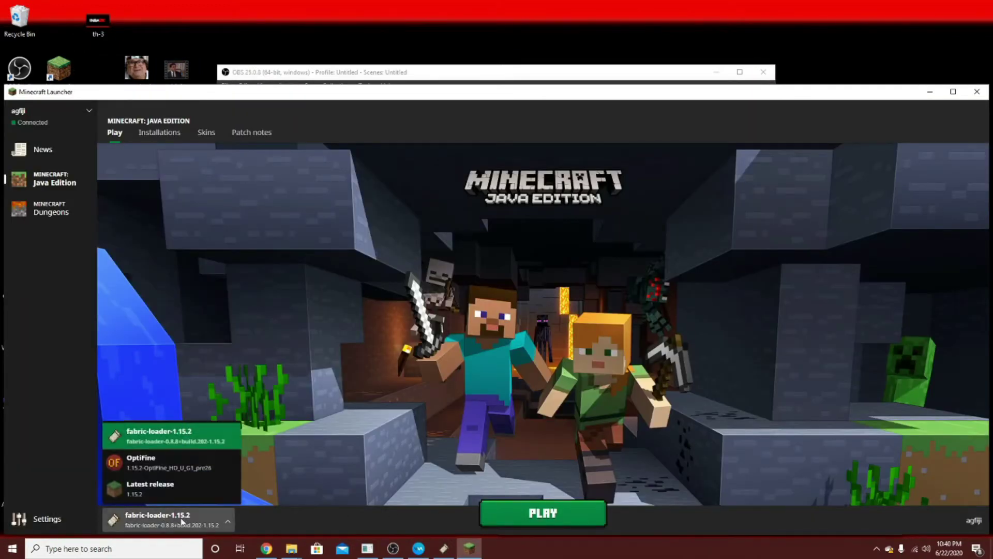
left_click(149, 440)
left_click(579, 514)
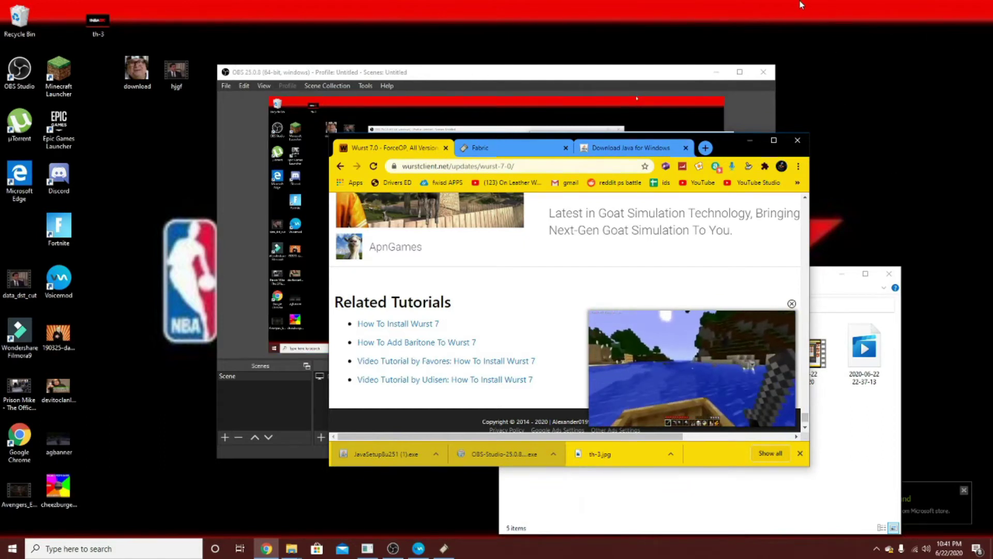
Centre the loading Minecraft window, confirm the 1.15.2/Fabric (Modded) title screen, and quit the game
left_click(680, 71)
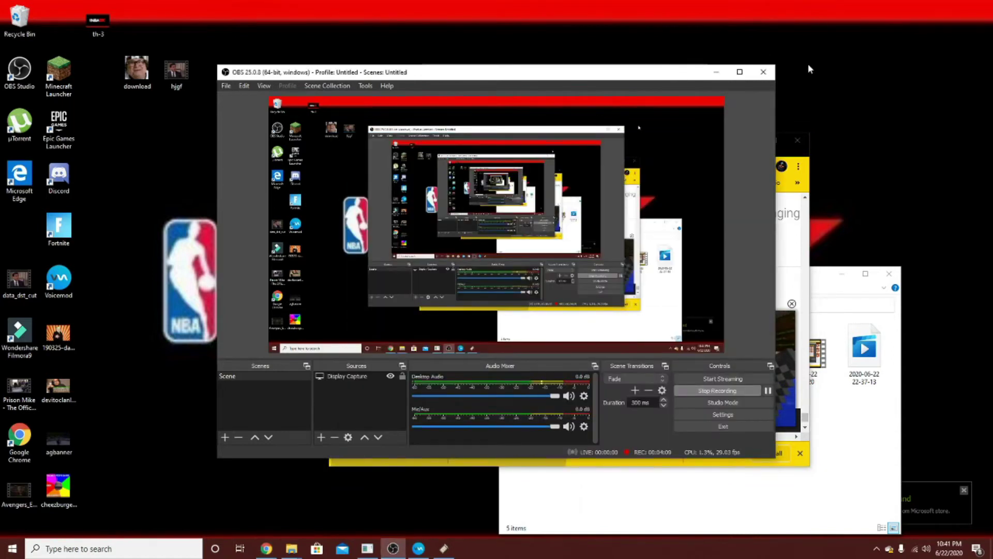
left_click(444, 548)
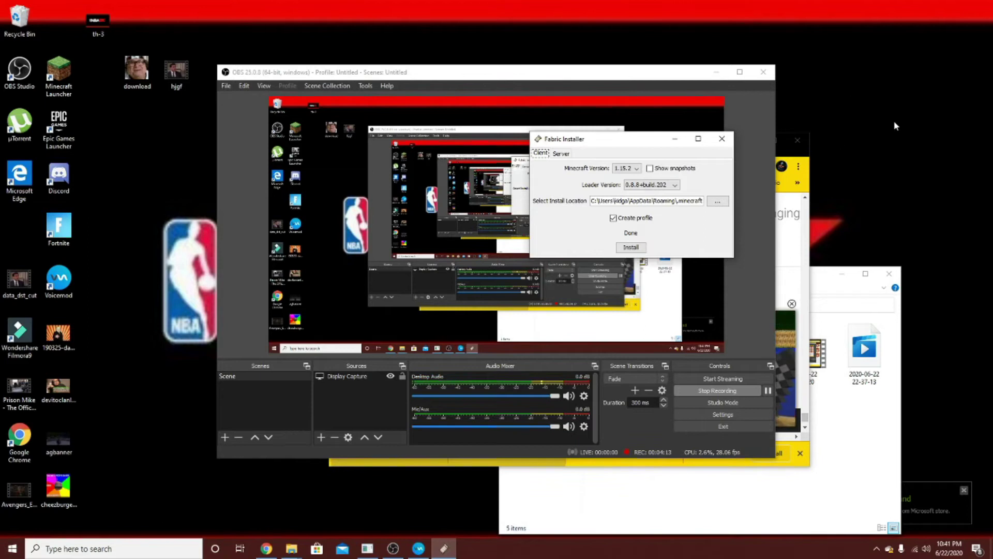
left_click(865, 138)
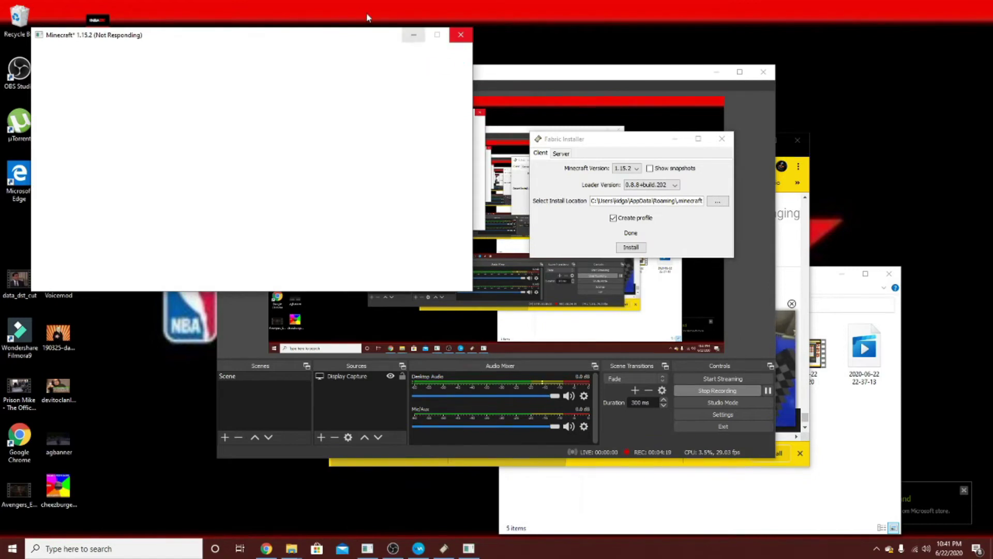
left_click(361, 34)
left_click_drag(361, 37, 610, 93)
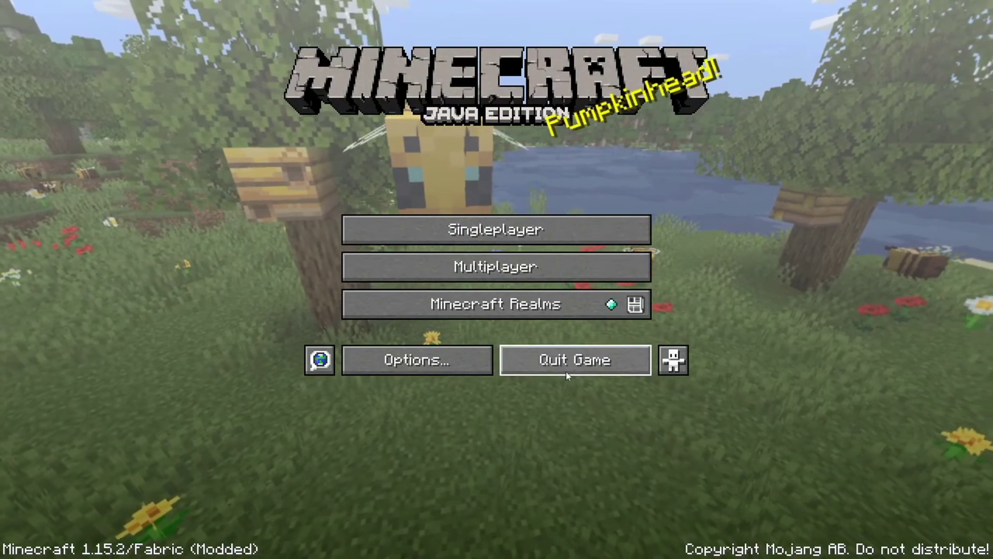
left_click(566, 371)
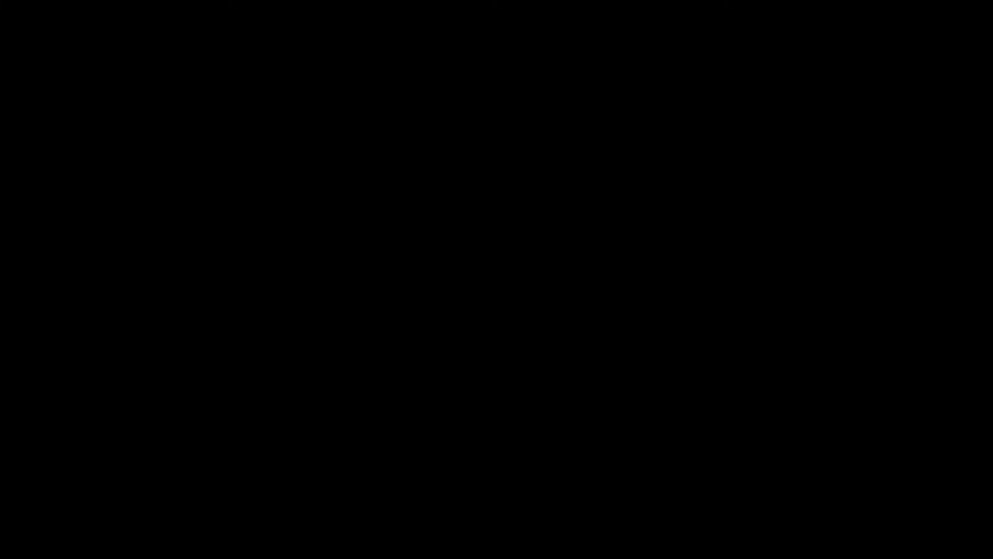
Open the first mods folder found in File Explorer's search, then return to Chrome
mouse_move(292, 548)
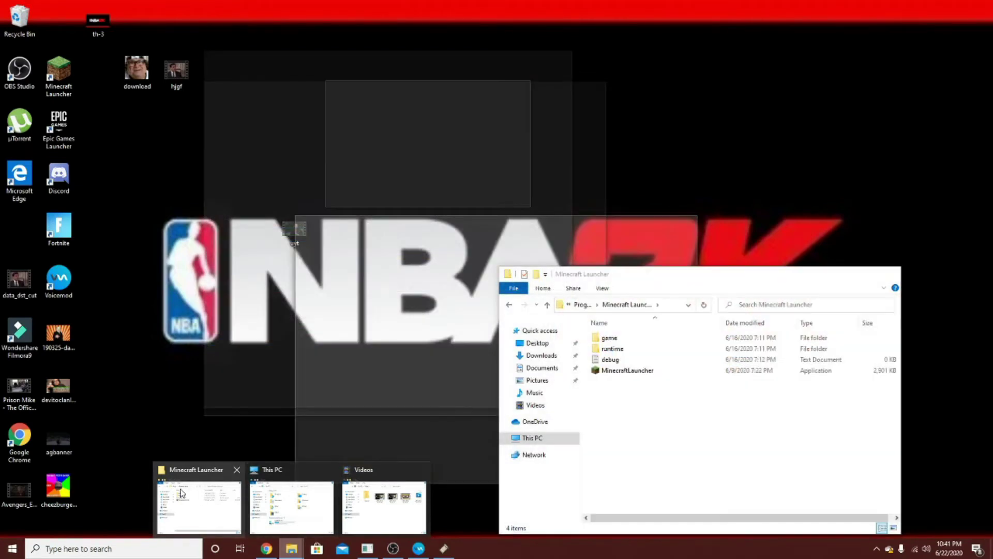
left_click(218, 476)
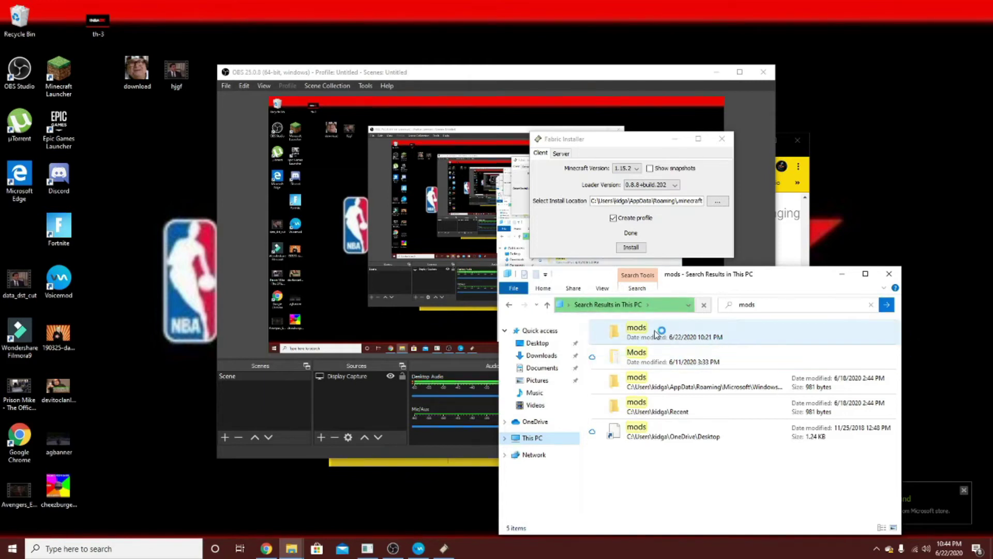
double_click(668, 335)
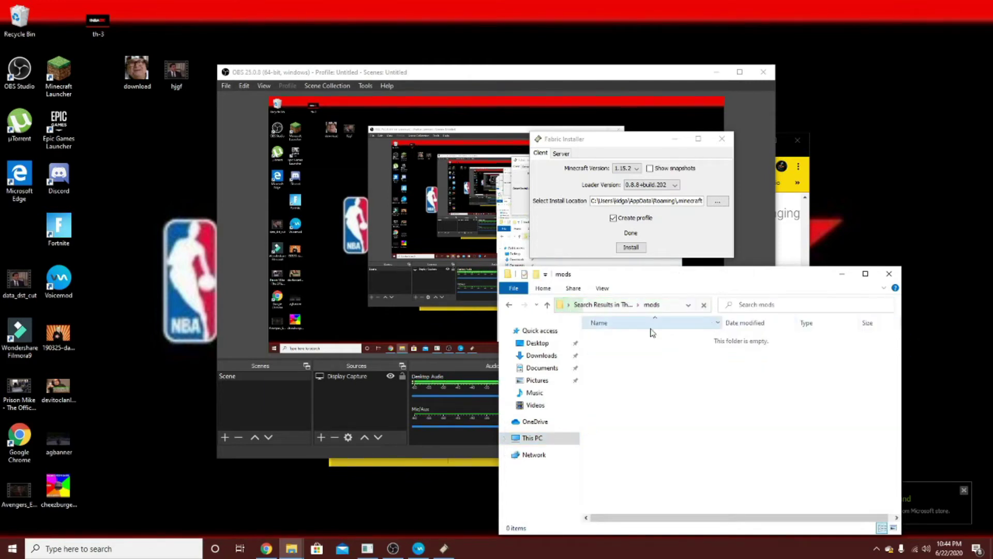
left_click(266, 548)
Download and keep Wurst Client v7.0 MC1.15.2, then drag the jar into the mods folder
scroll(521, 333, "up", 10)
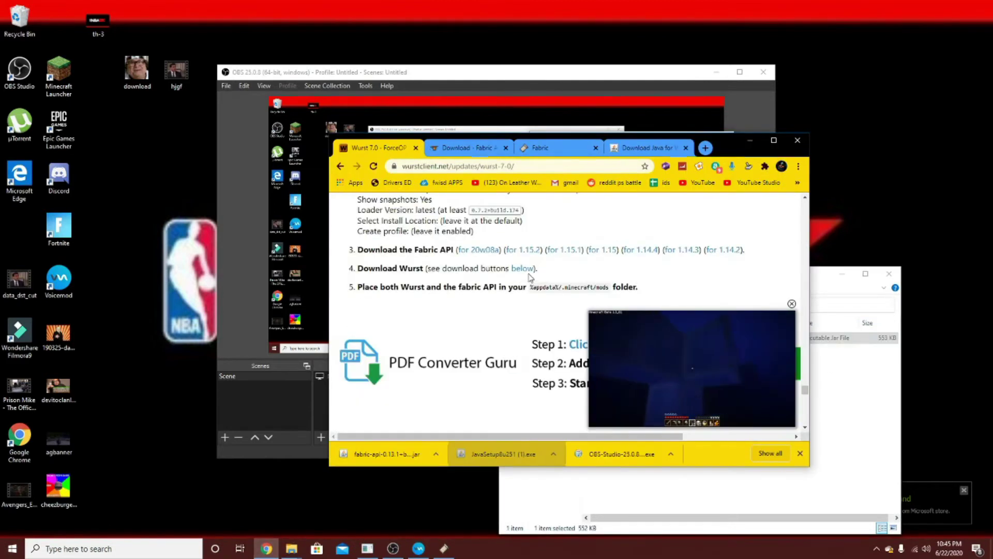
left_click(519, 272)
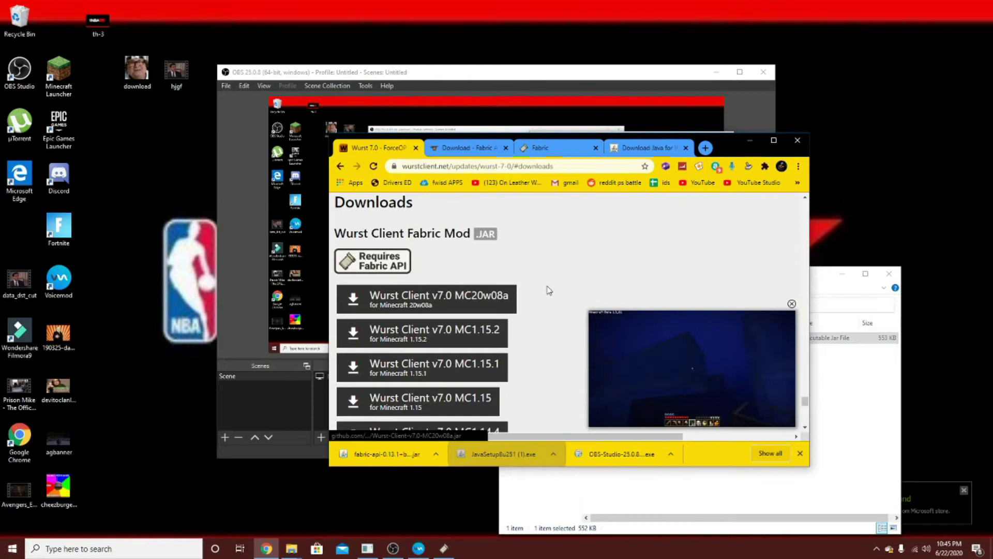
left_click(466, 343)
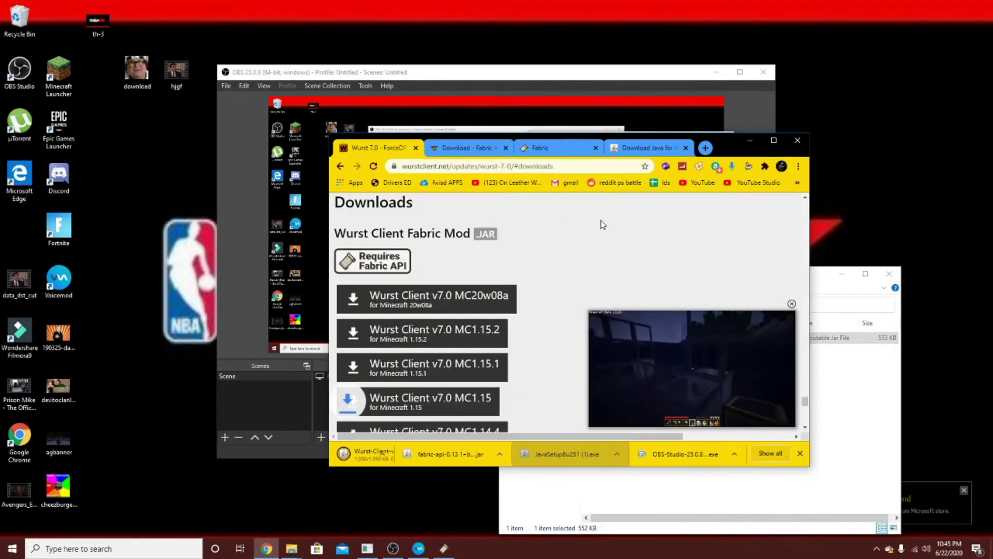
left_click(515, 454)
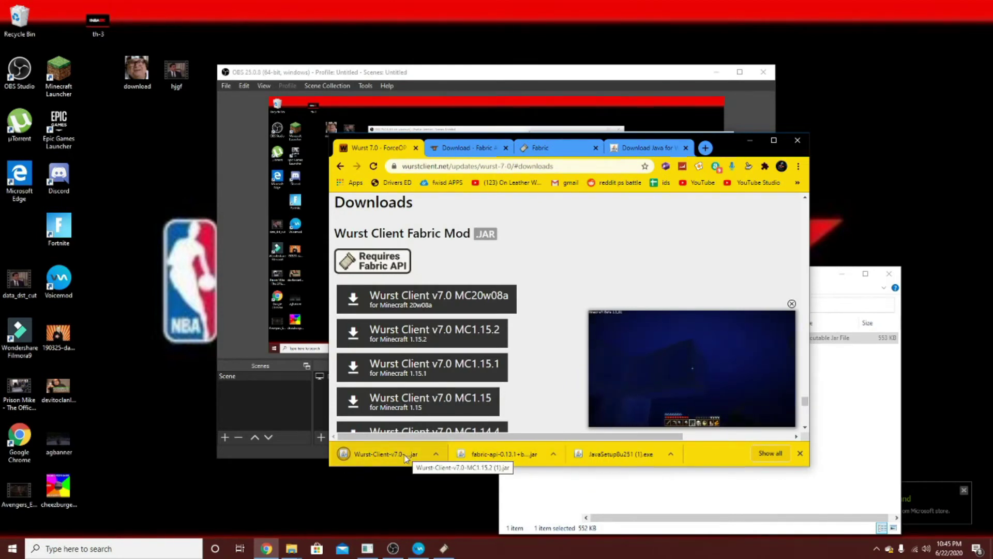
left_click_drag(405, 458, 716, 499)
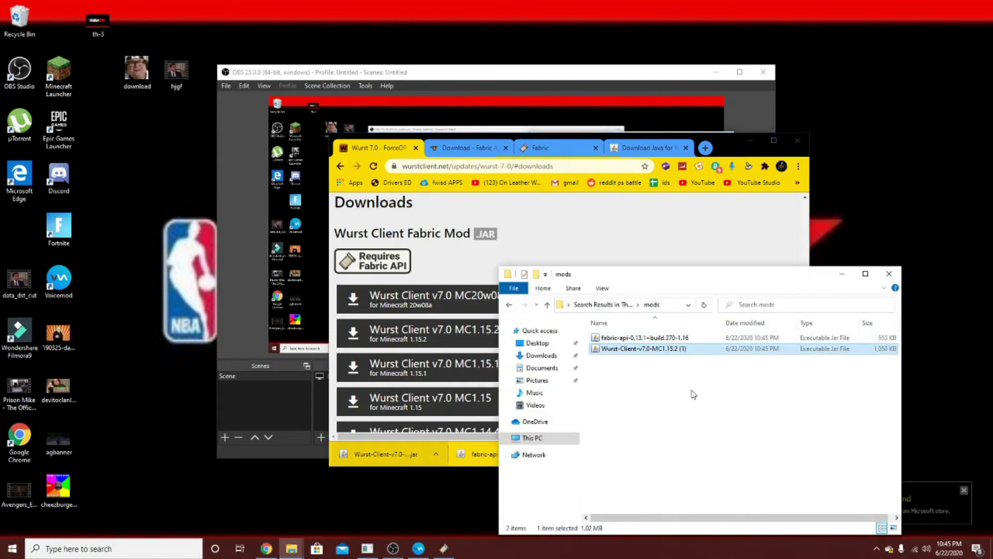
left_click(663, 392)
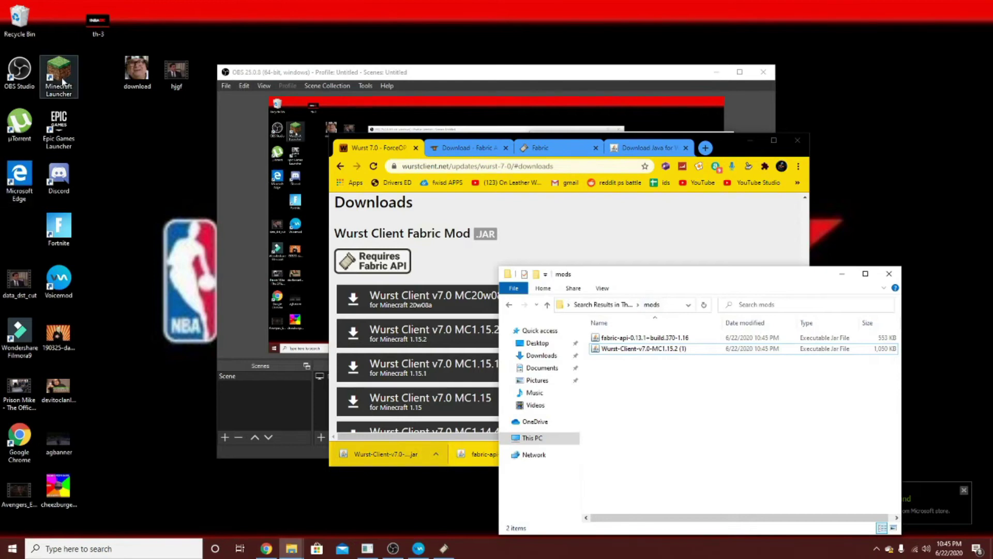